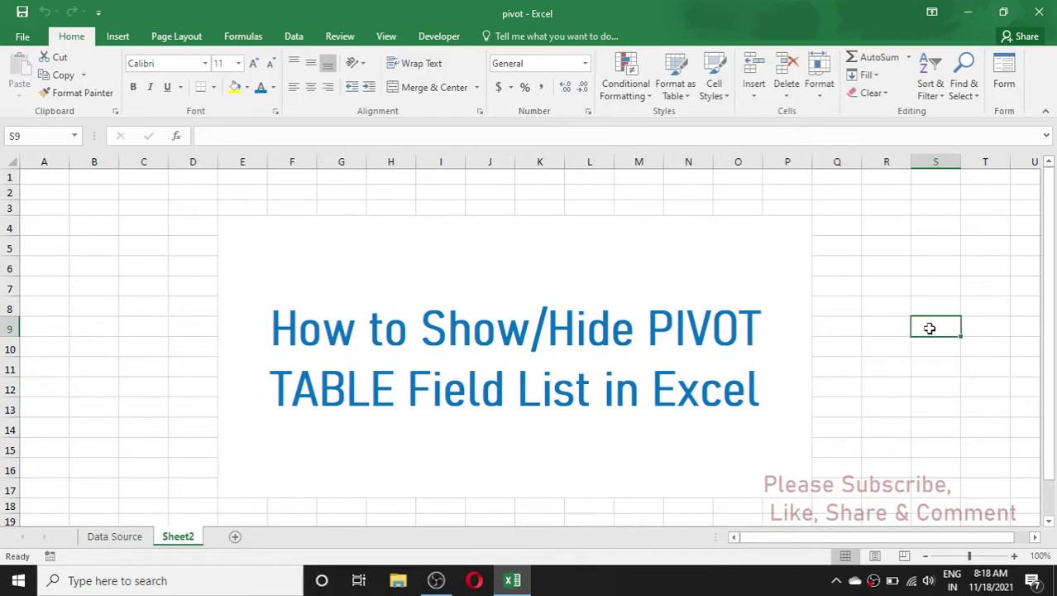
From a cell in the Data Source sheet's market table, start a new PivotTable
click(112, 540)
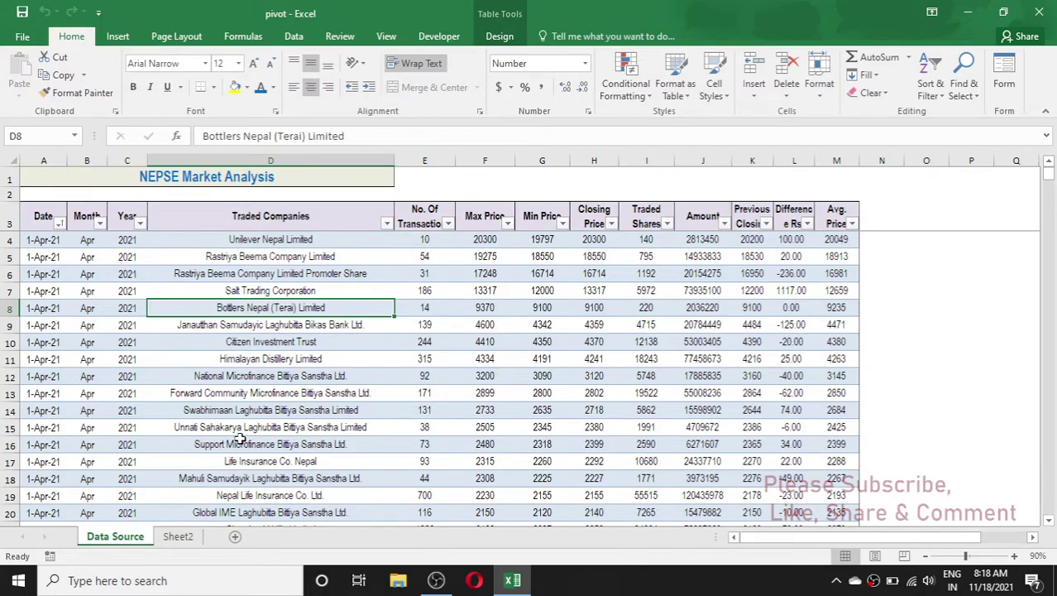
click(286, 336)
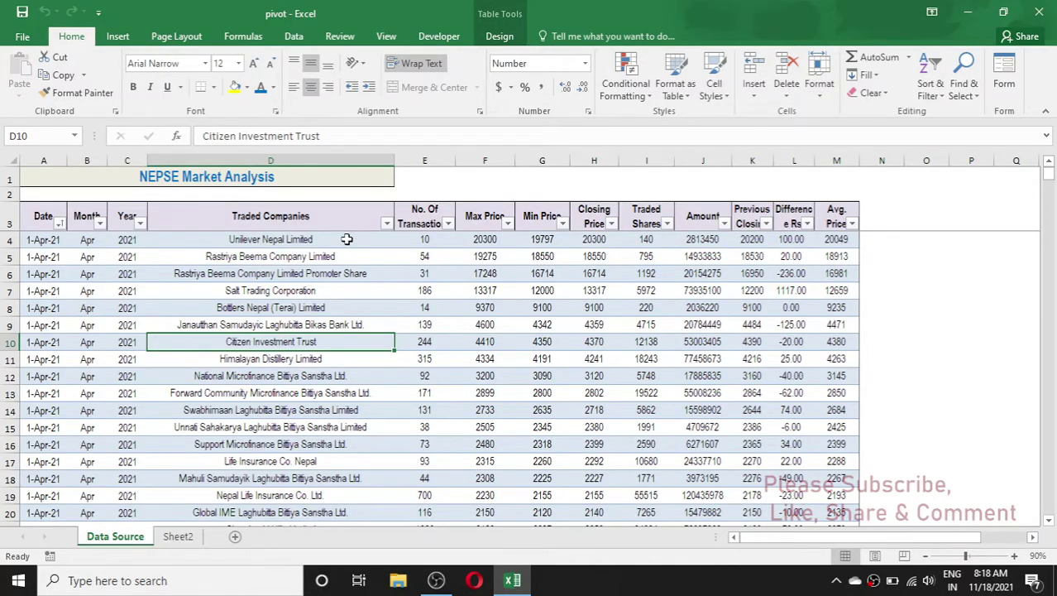
click(117, 37)
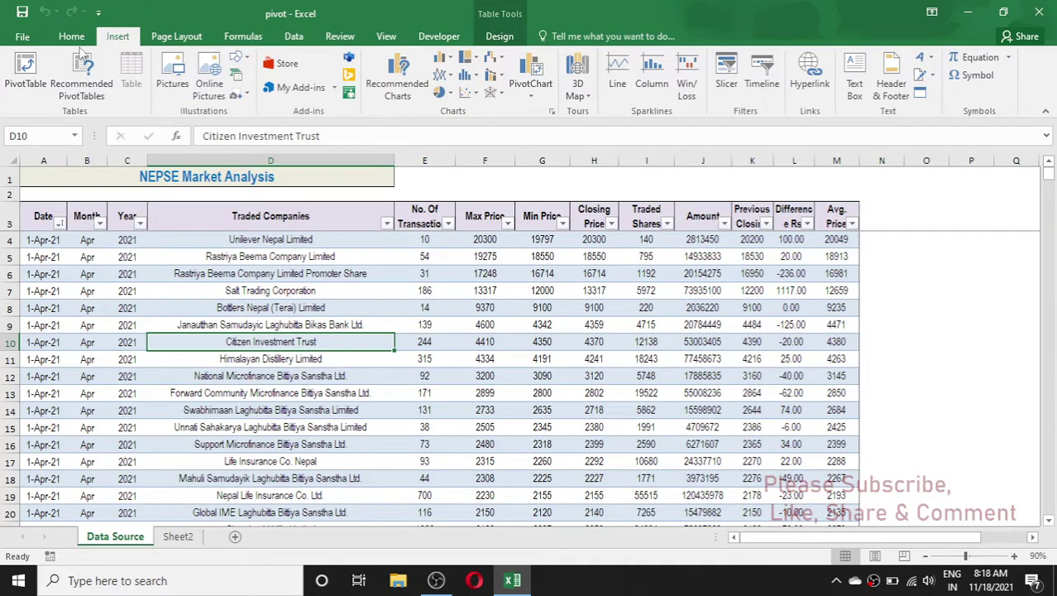
click(25, 66)
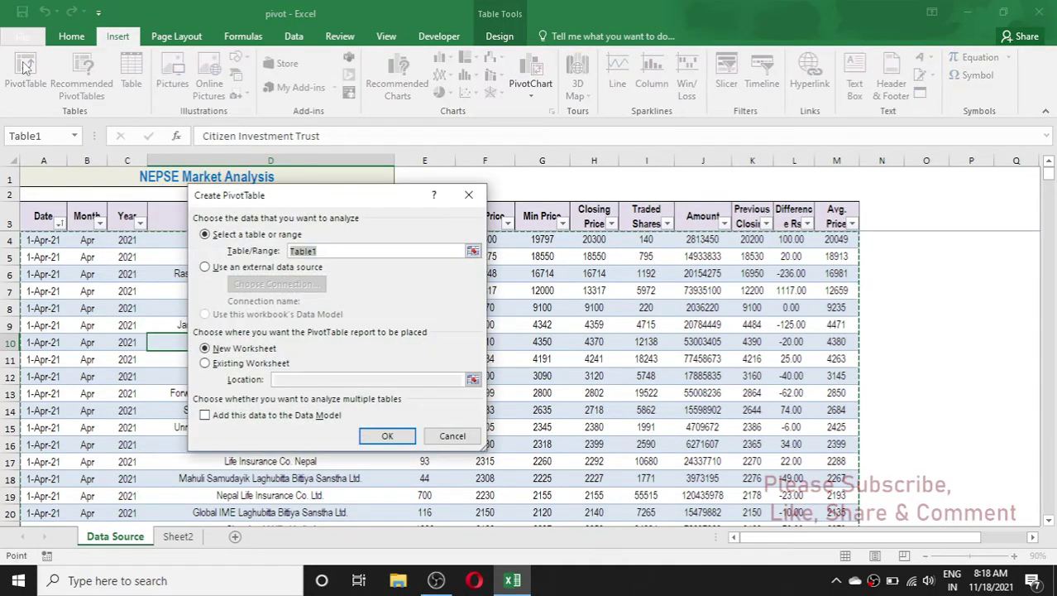
Accept Table1 as source and New Worksheet as destination to create PivotTable3
click(380, 435)
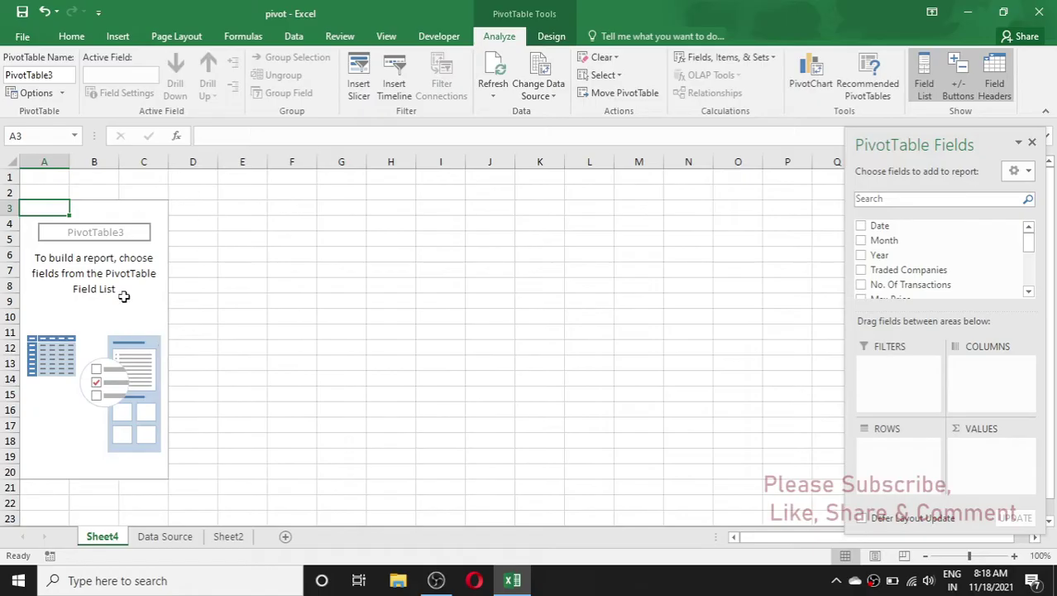
Add the Date, Traded Companies and Closing Price fields to the pivot
click(865, 233)
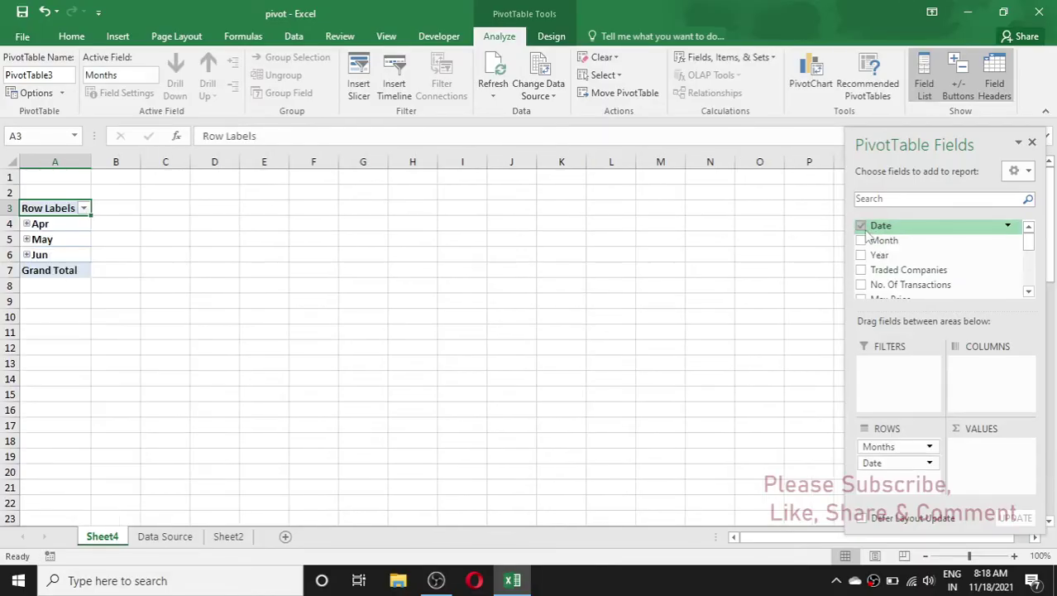
click(862, 272)
drag(1029, 251, 1030, 264)
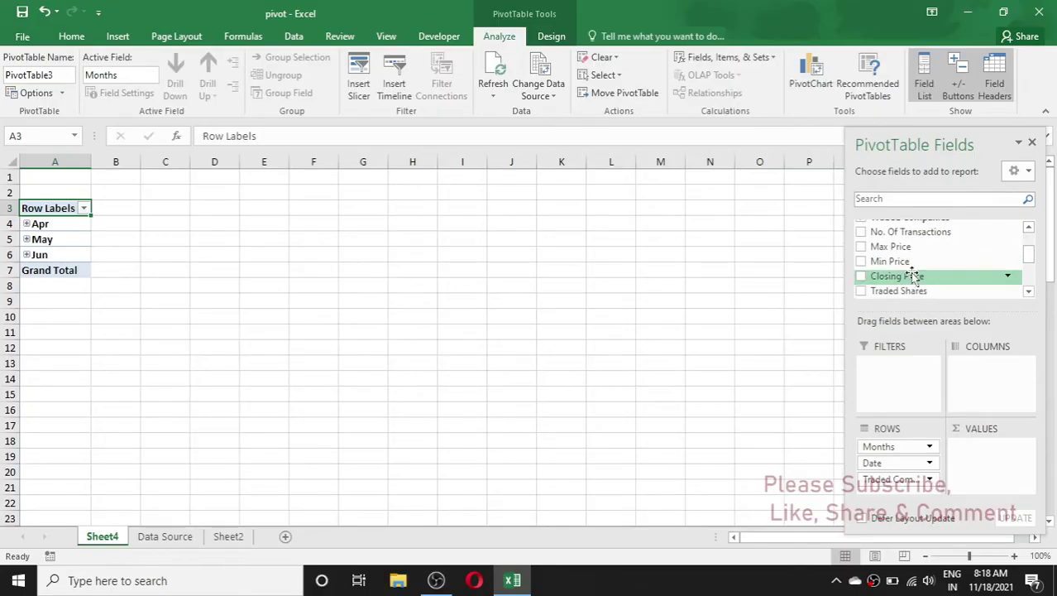
click(860, 275)
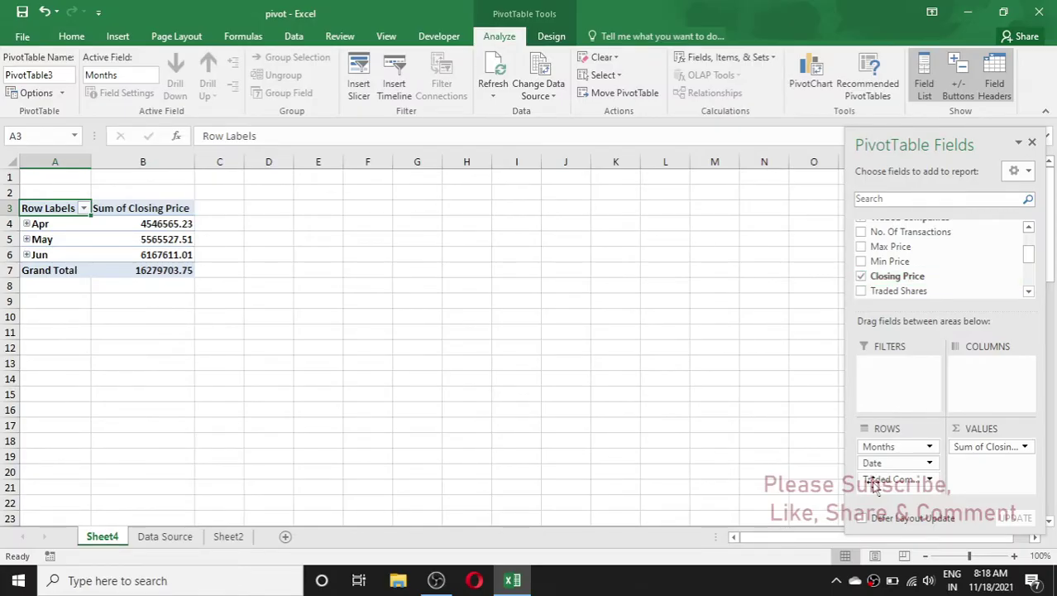
Move Traded Companies into FILTERS and remove Months from ROWS so individual dates show
drag(885, 486, 902, 384)
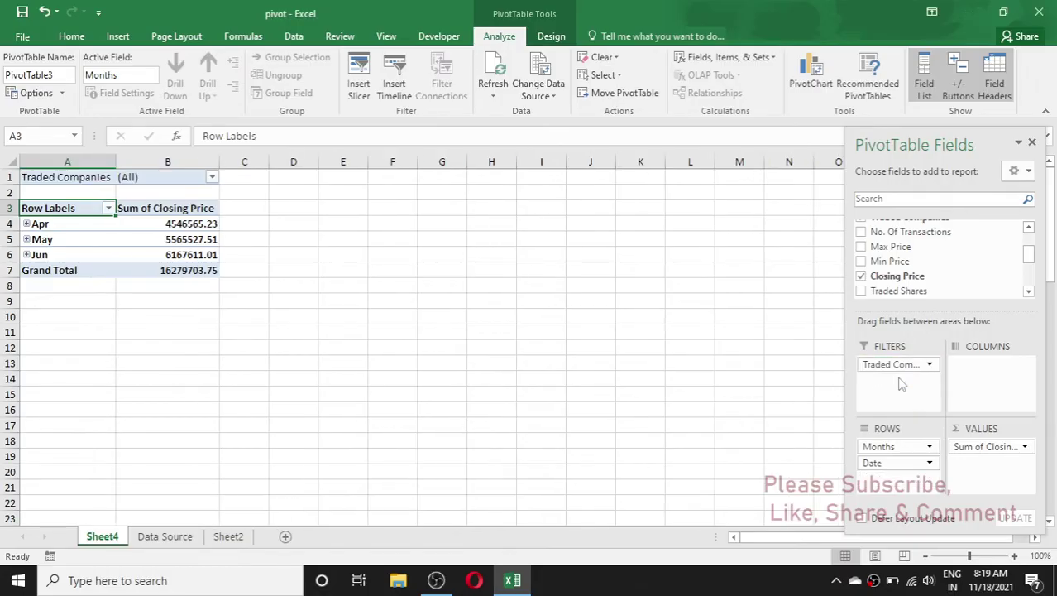
click(930, 446)
click(887, 410)
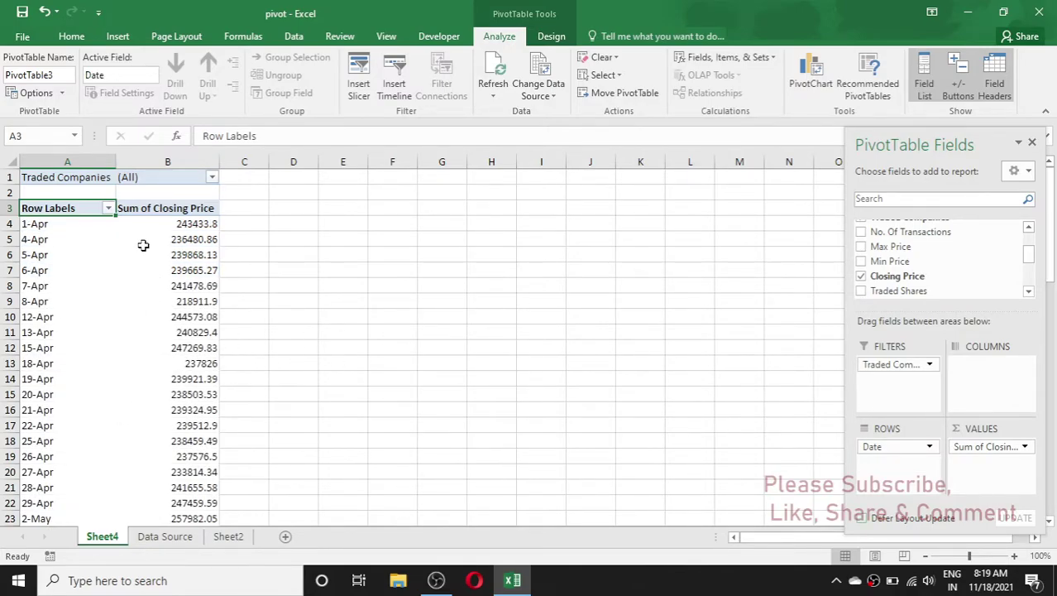
click(212, 177)
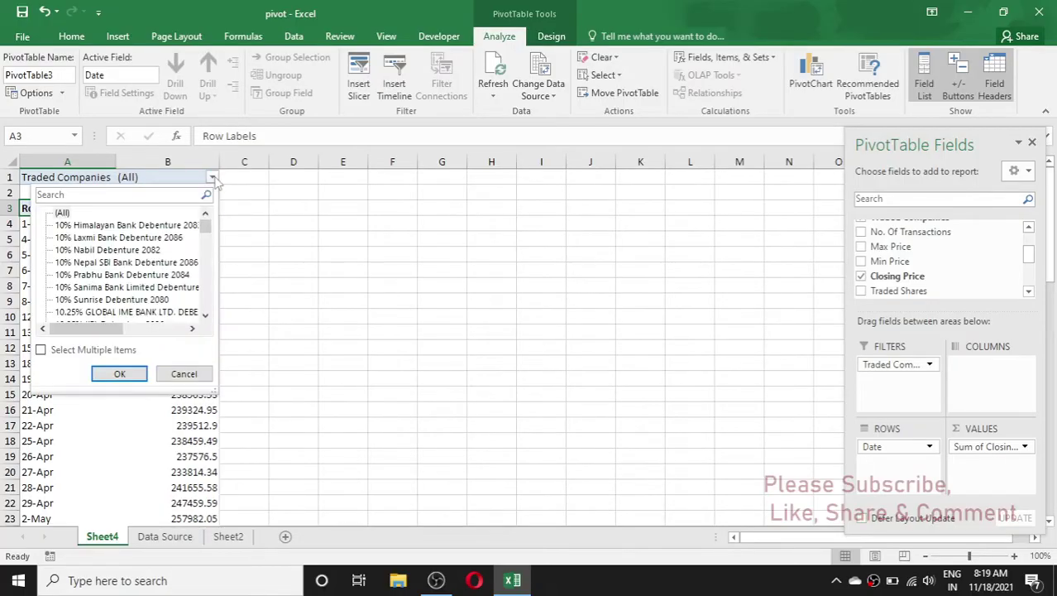
Filter Traded Companies to ICFC Finance Limited, then select its 8-Apr closing price
drag(208, 230, 207, 250)
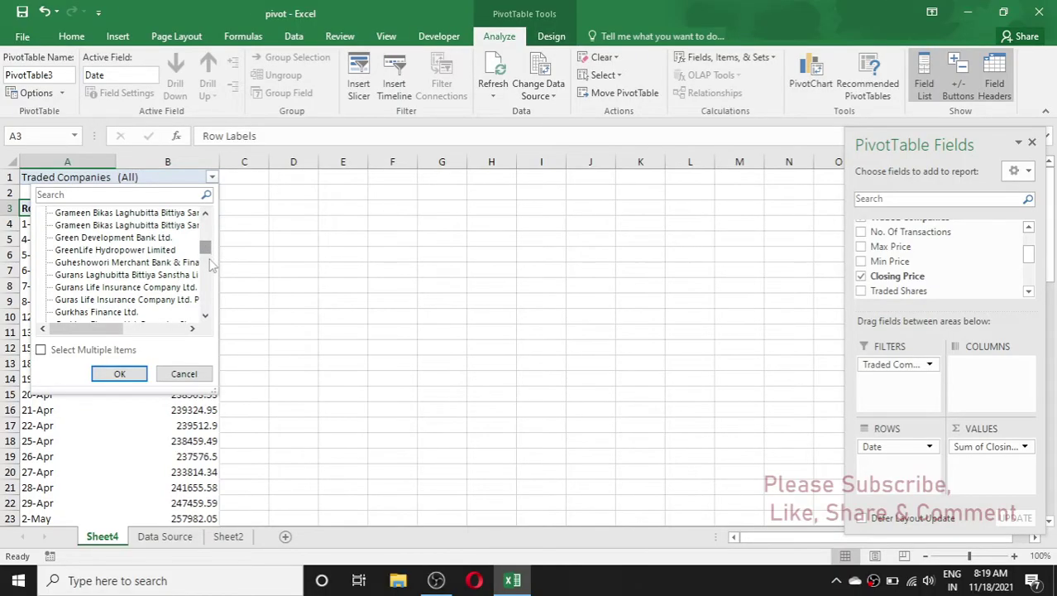
drag(206, 318, 206, 317)
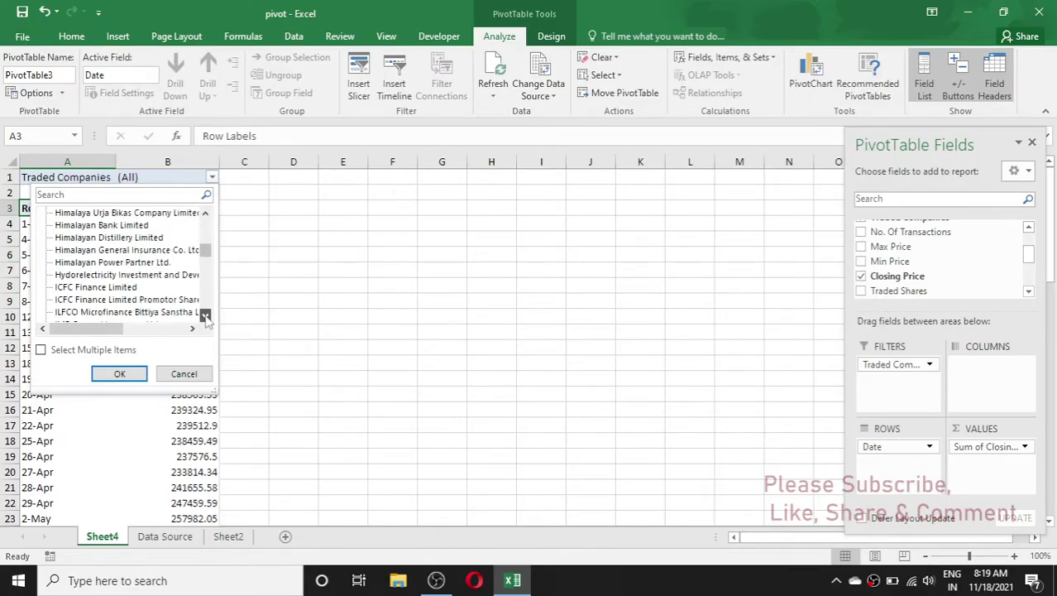
click(106, 289)
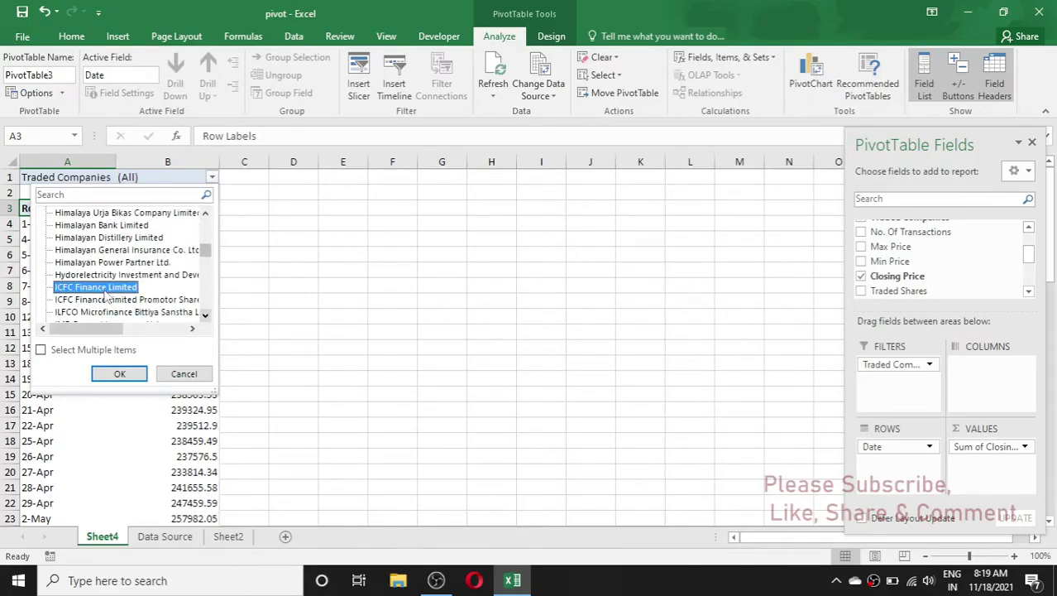
click(119, 373)
click(101, 320)
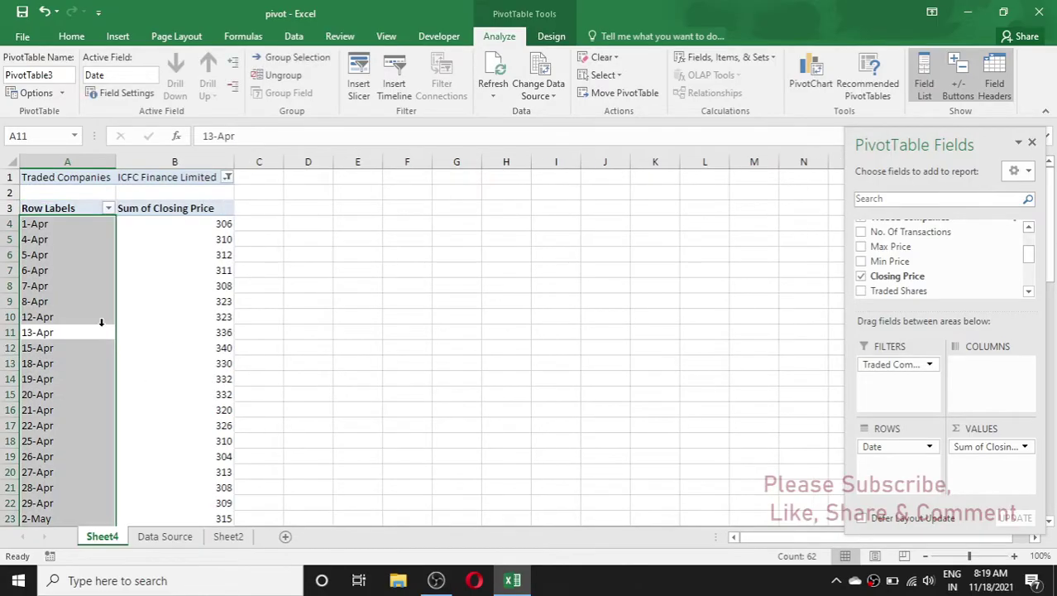
click(163, 306)
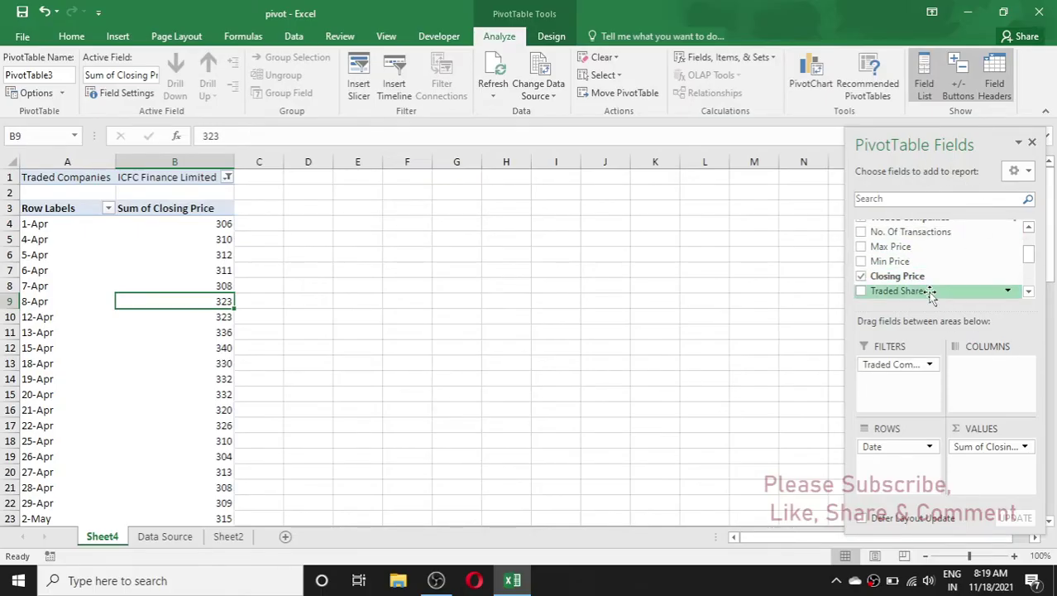
scroll(1032, 262, up, 3)
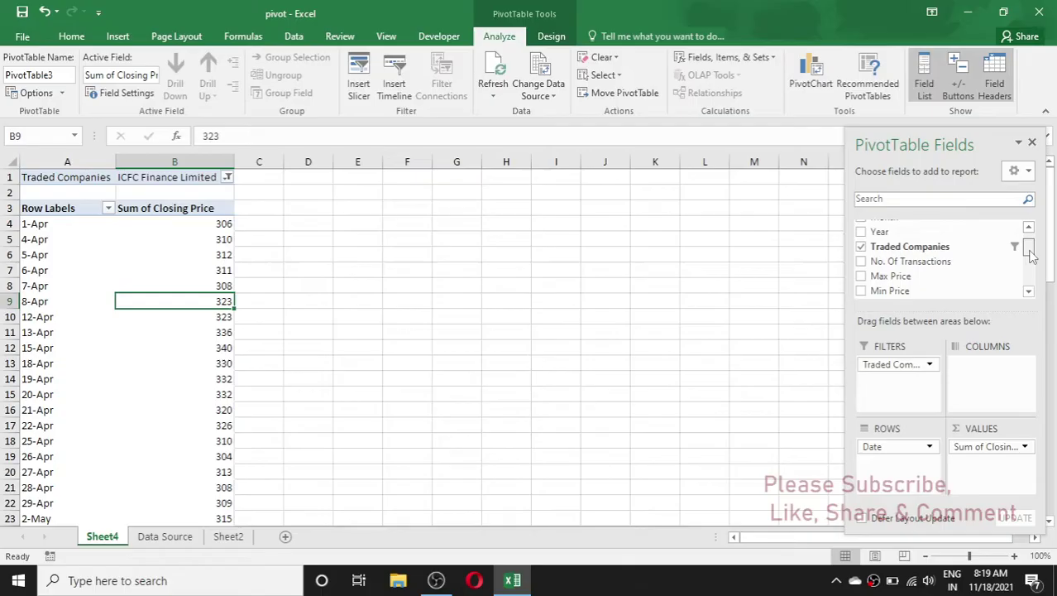
scroll(1032, 262, down, 3)
drag(1032, 261, 1032, 273)
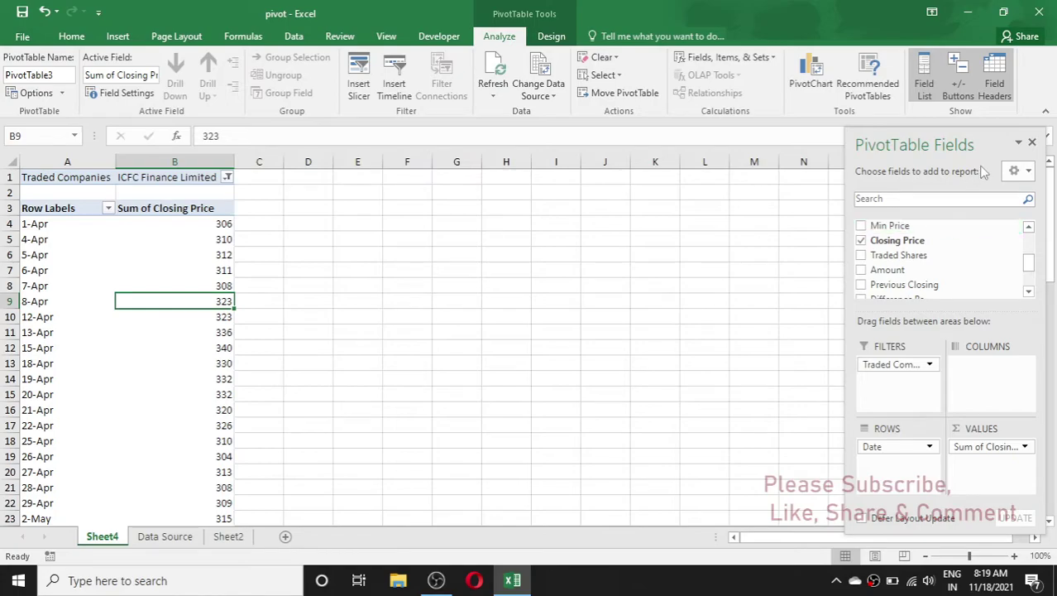
Close the PivotTable Fields pane, then select the 6-Apr and 7-Apr closing price cells
click(1031, 143)
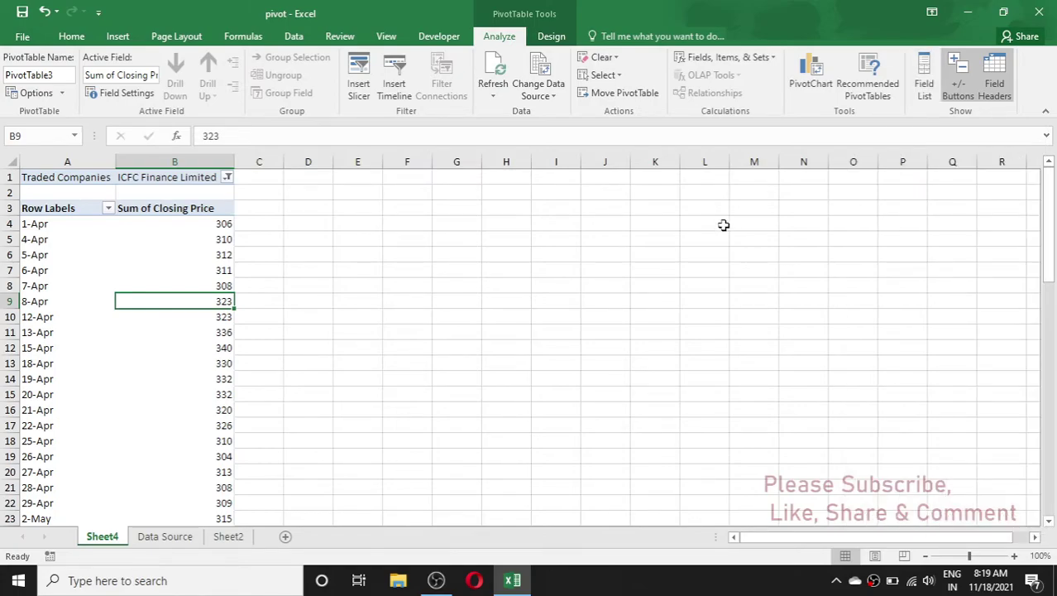
click(182, 270)
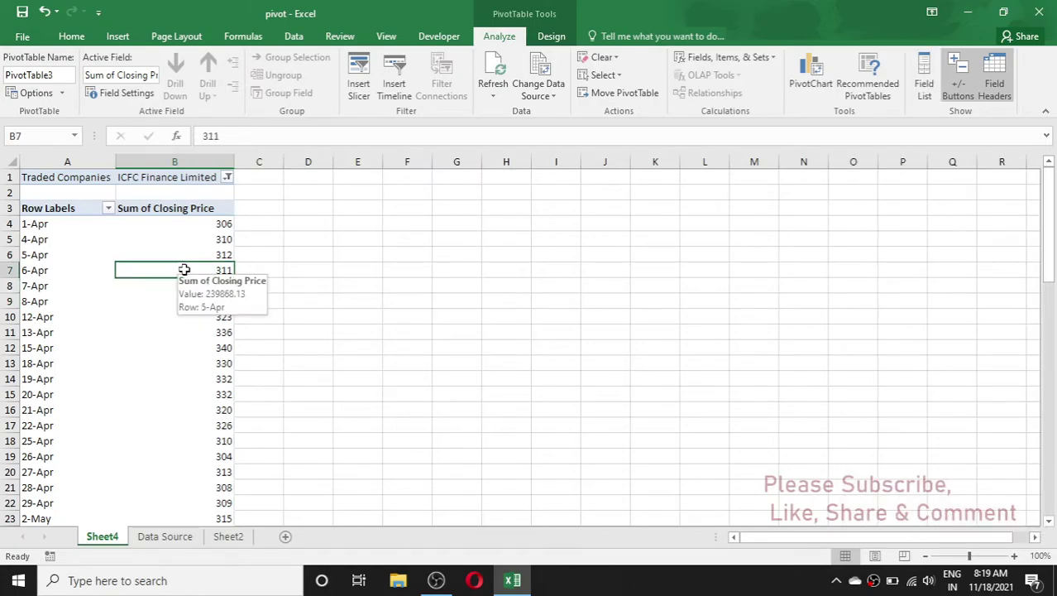
click(71, 37)
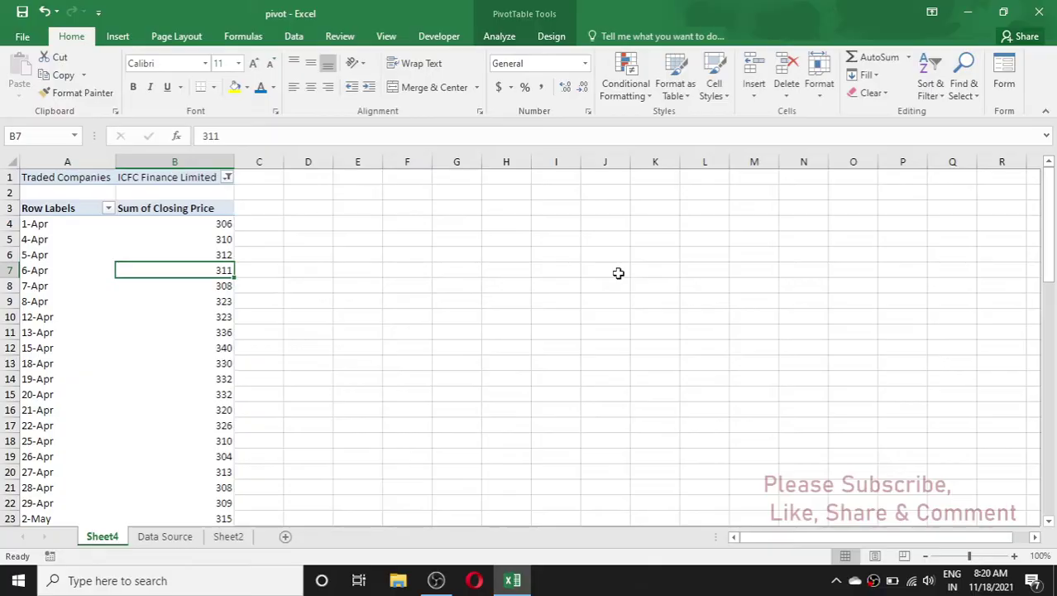
click(209, 286)
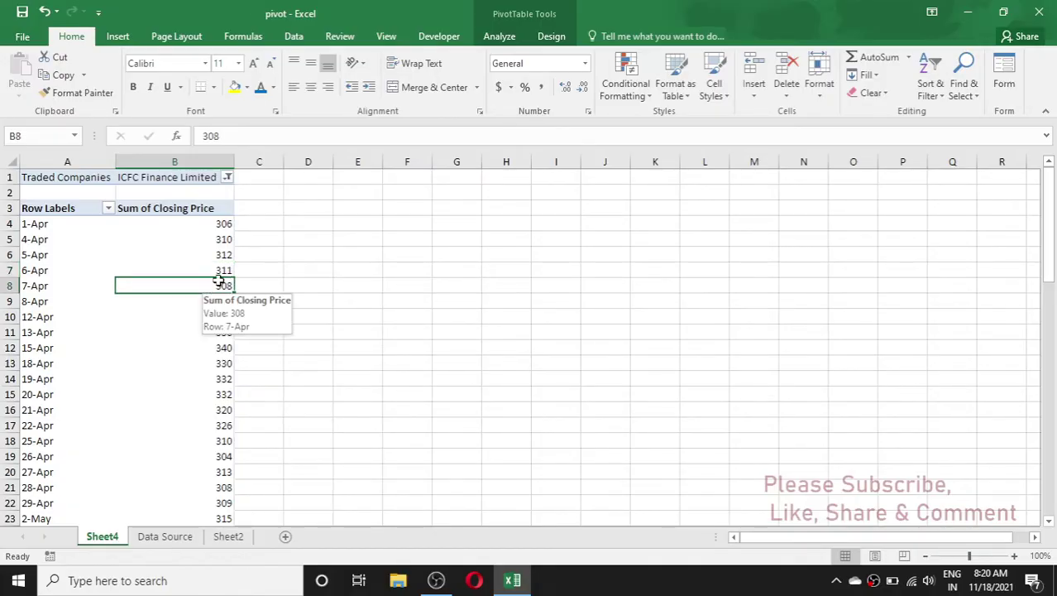
click(494, 38)
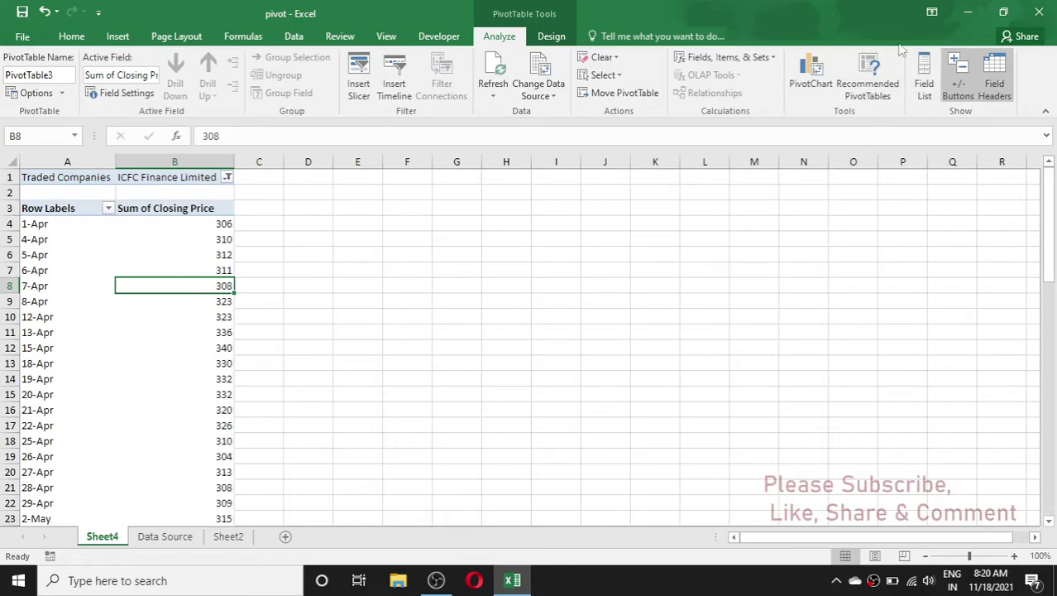
click(925, 83)
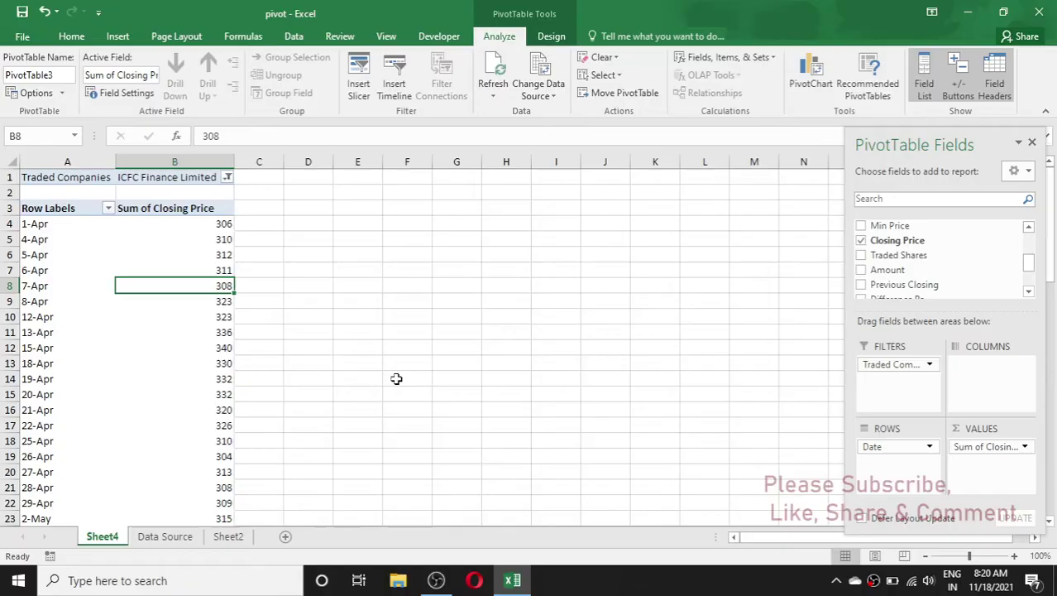
click(1032, 144)
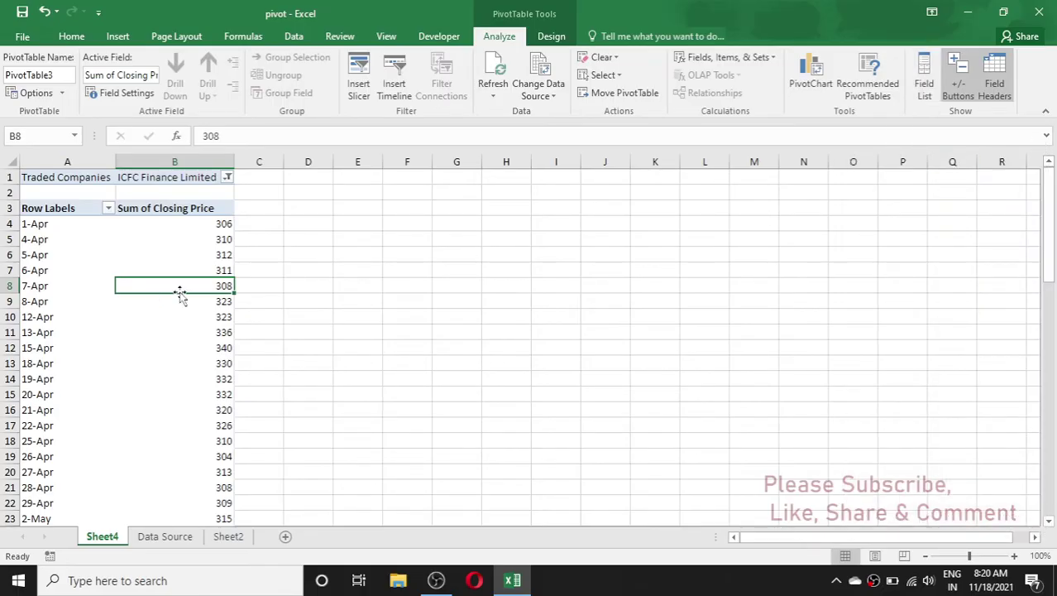
mouse_move(177, 284)
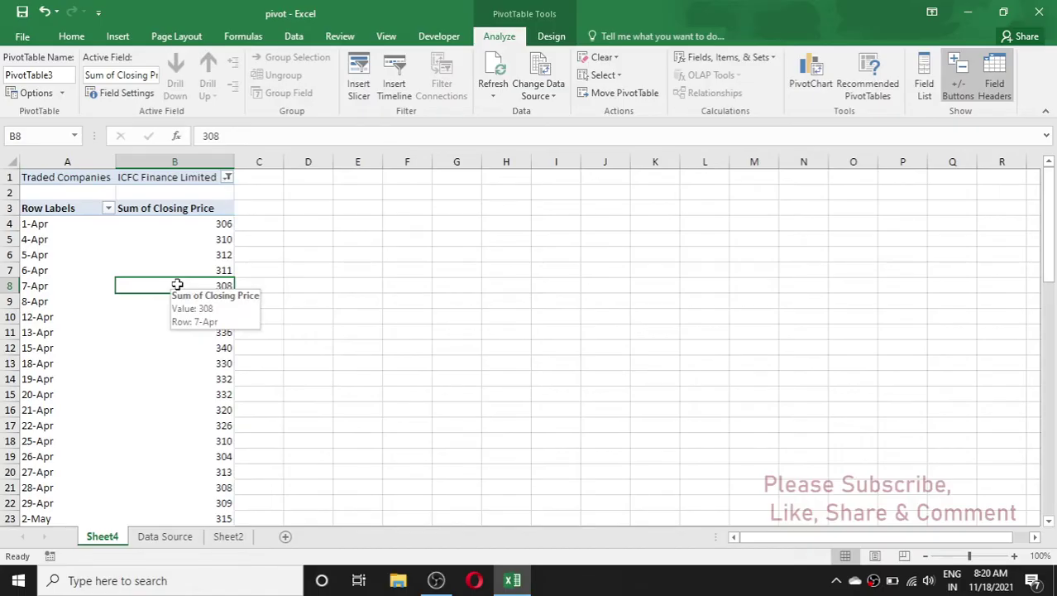
Restore the field list with Show Field List from a pivot value cell's context menu
right_click(177, 284)
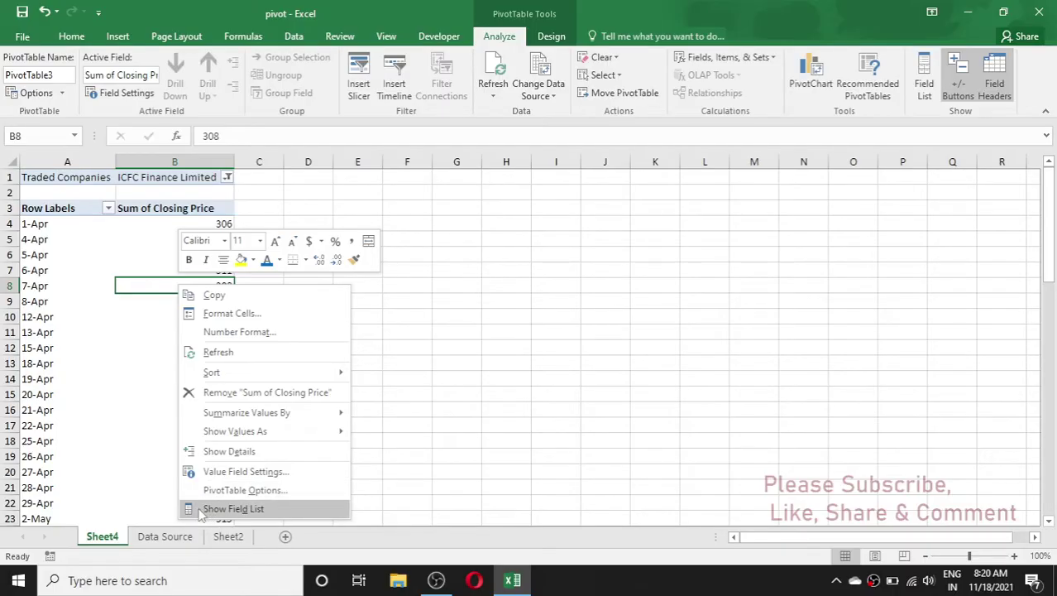
click(263, 513)
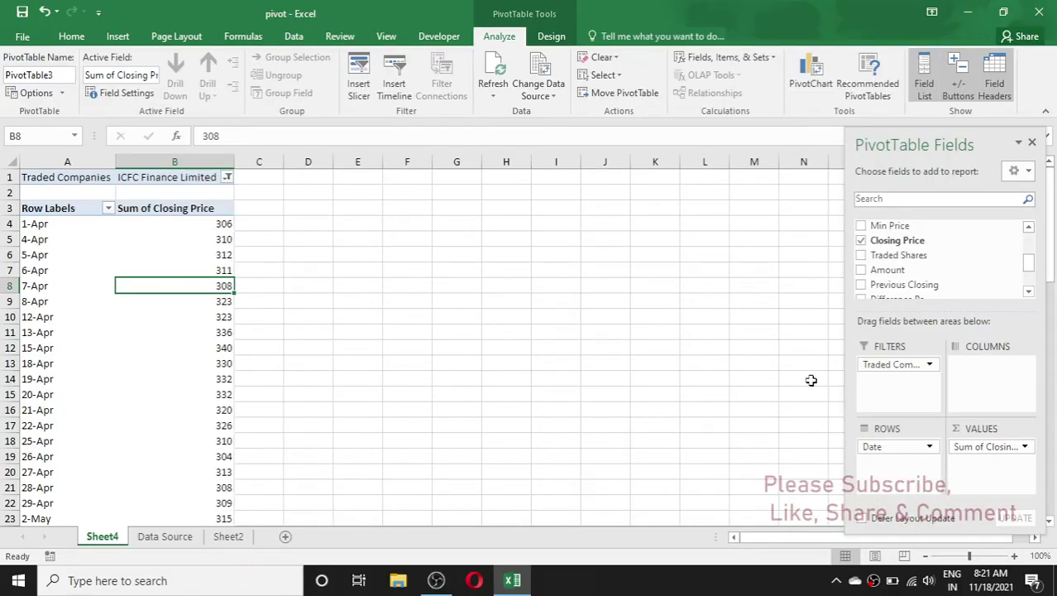